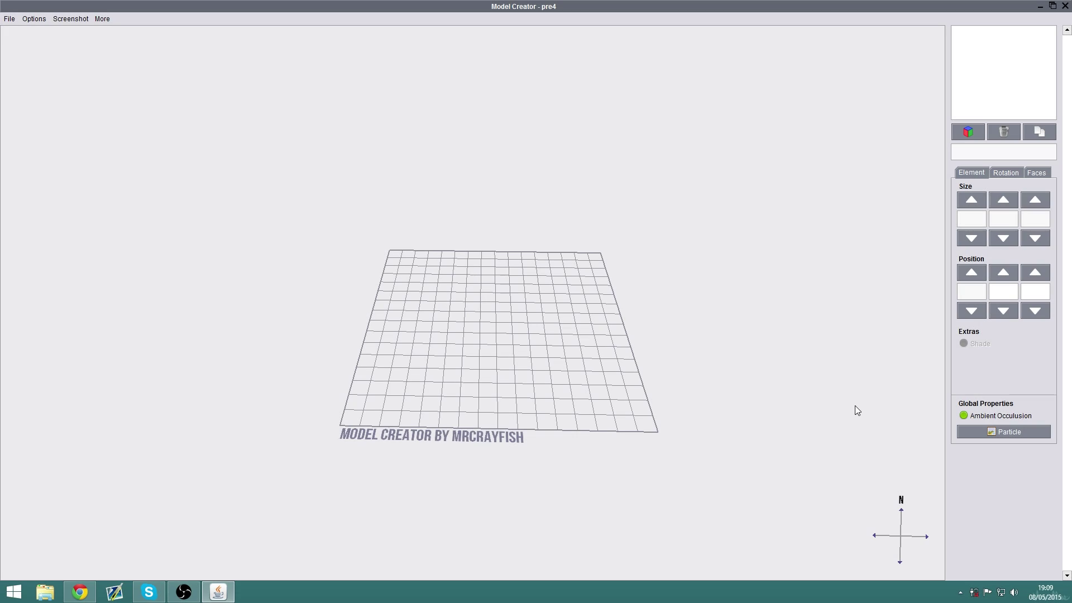
- Orbit and pan the view around the empty model grid
right_drag(786, 399, 798, 404)
mouse_move(798, 404)
mouse_down()
mouse_move(758, 421)
mouse_move(792, 411)
mouse_up()
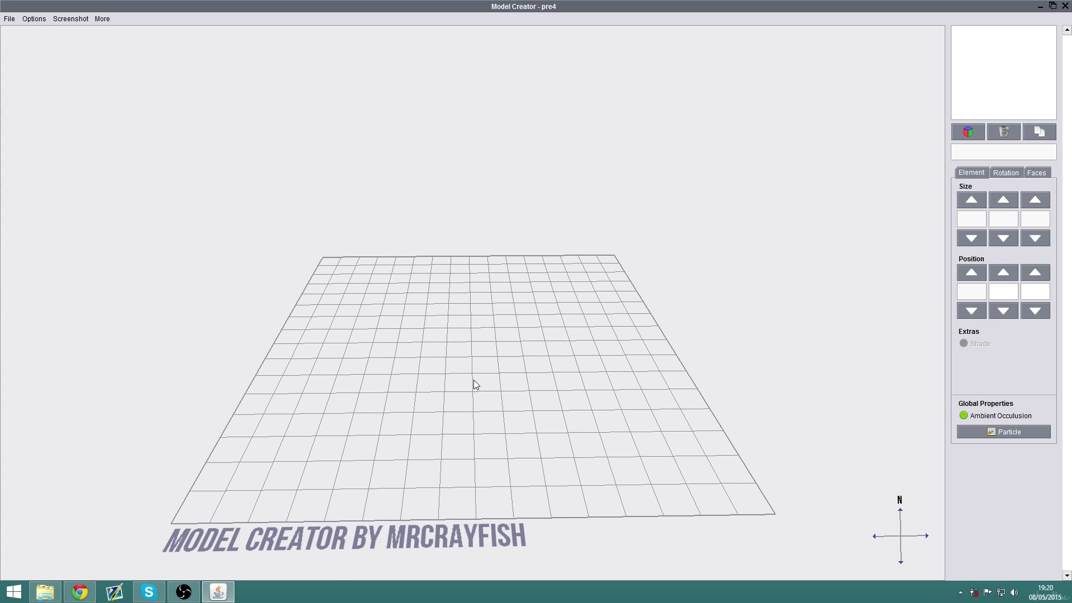
drag(477, 377, 474, 424)
right_drag(469, 426, 491, 310)
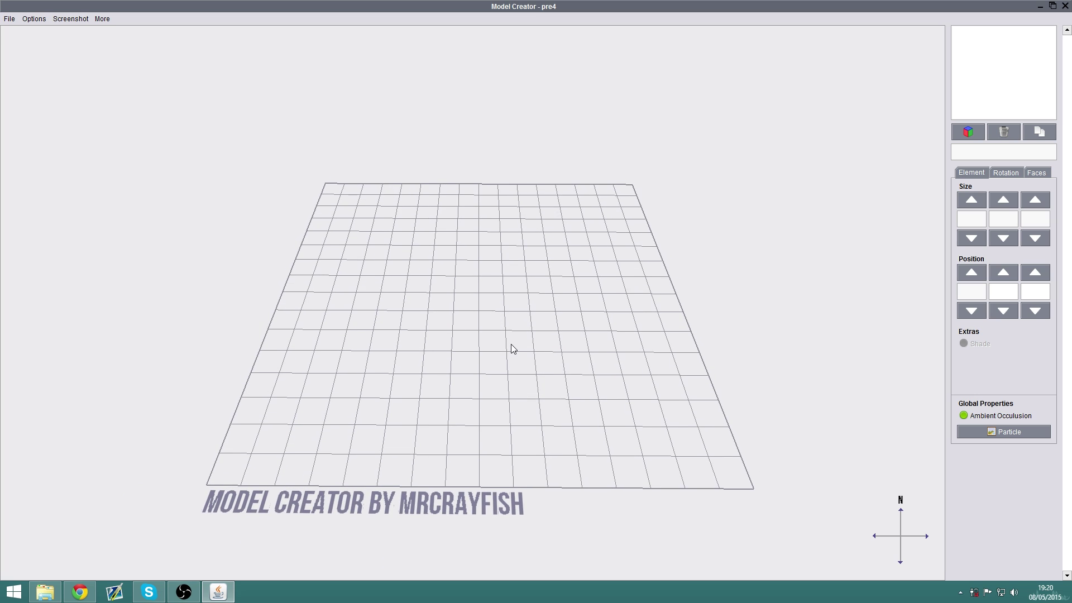
- Zoom the grid, look over the File menu, then open the desktop Minecraft Models folder
scroll(510, 343, up, 3)
scroll(511, 344, down, 4)
scroll(511, 344, up, 3)
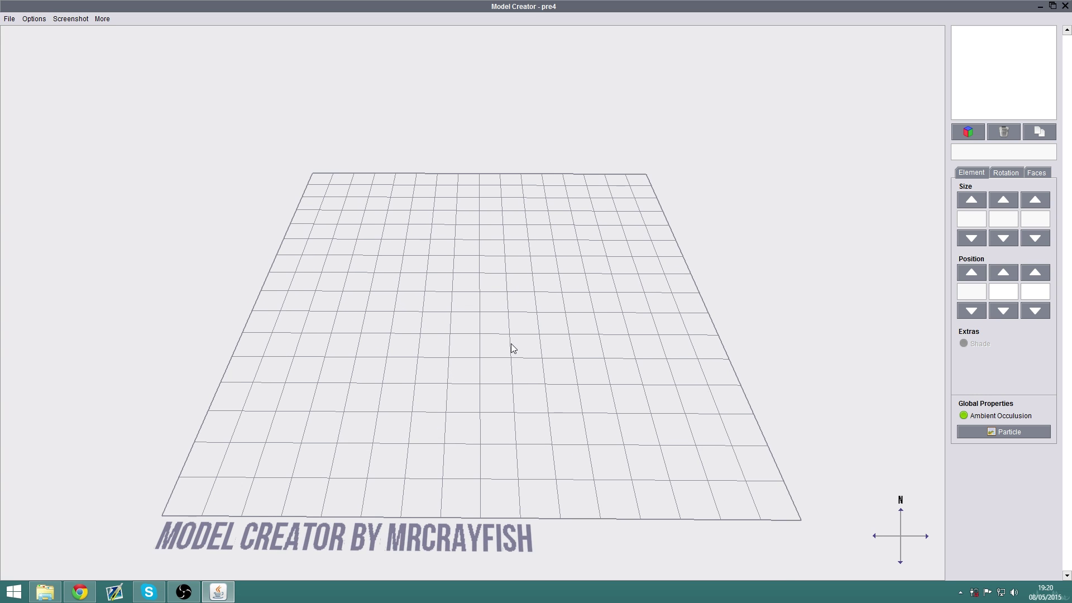
scroll(509, 346, down, 2)
scroll(508, 340, up, 3)
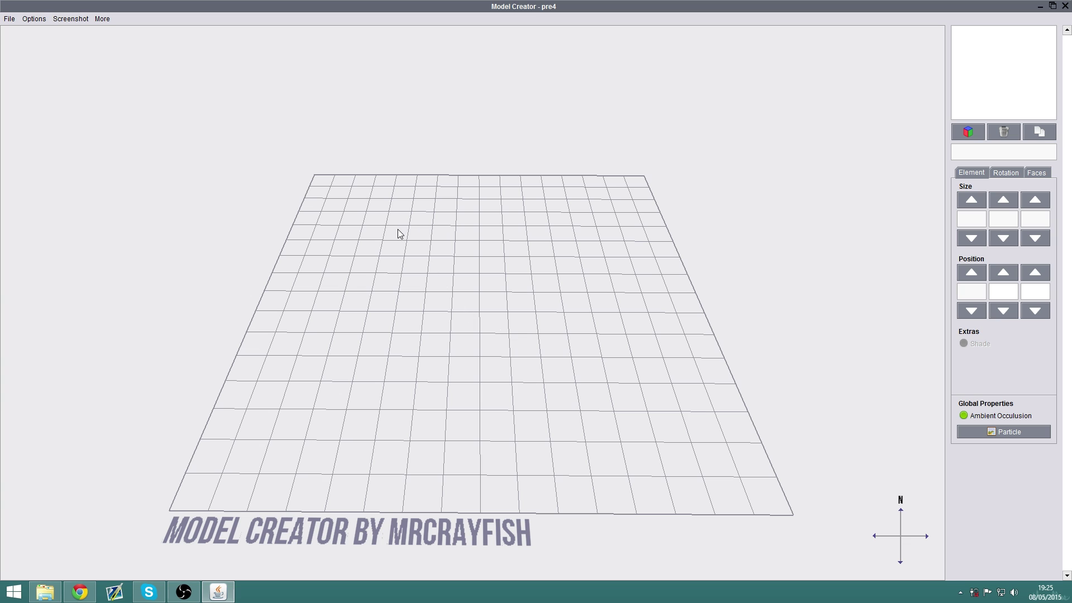
click(5, 20)
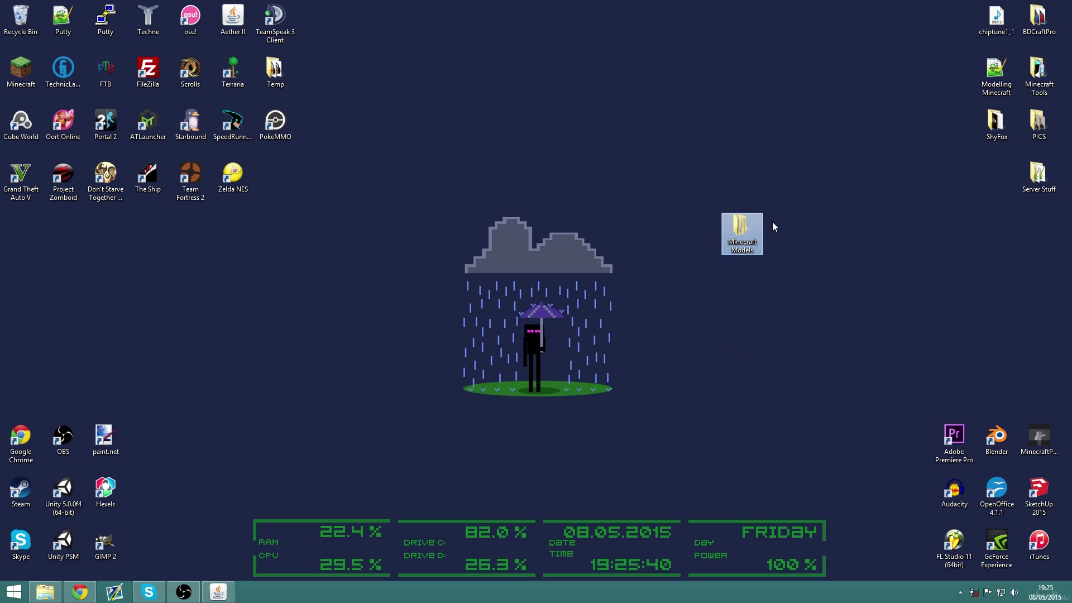
double_click(742, 230)
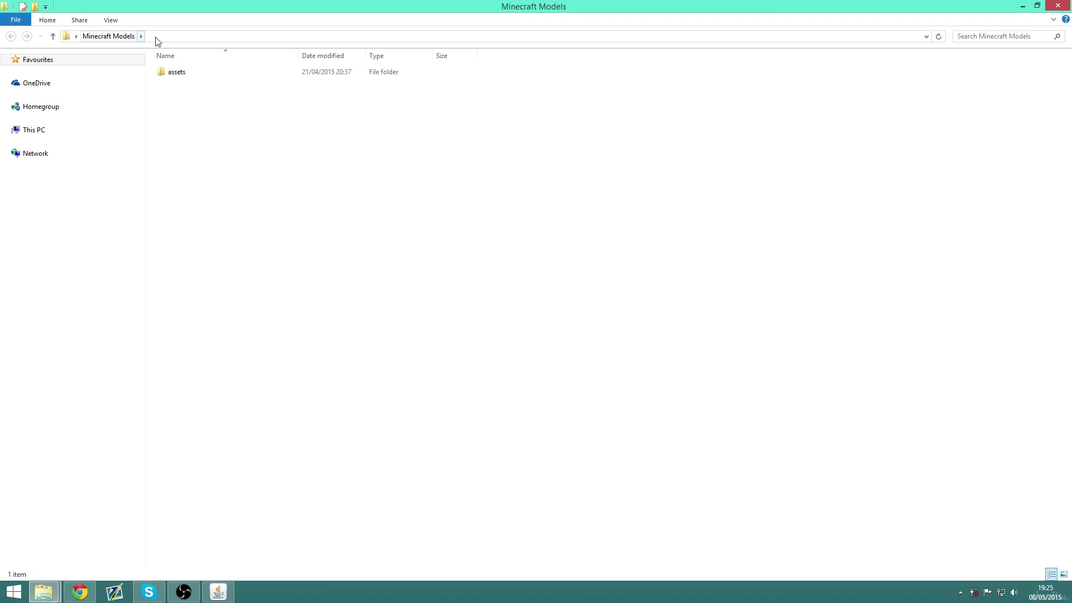
- Browse into assets > minecraft > textures > blocks in the Minecraft Models folder
double_click(178, 73)
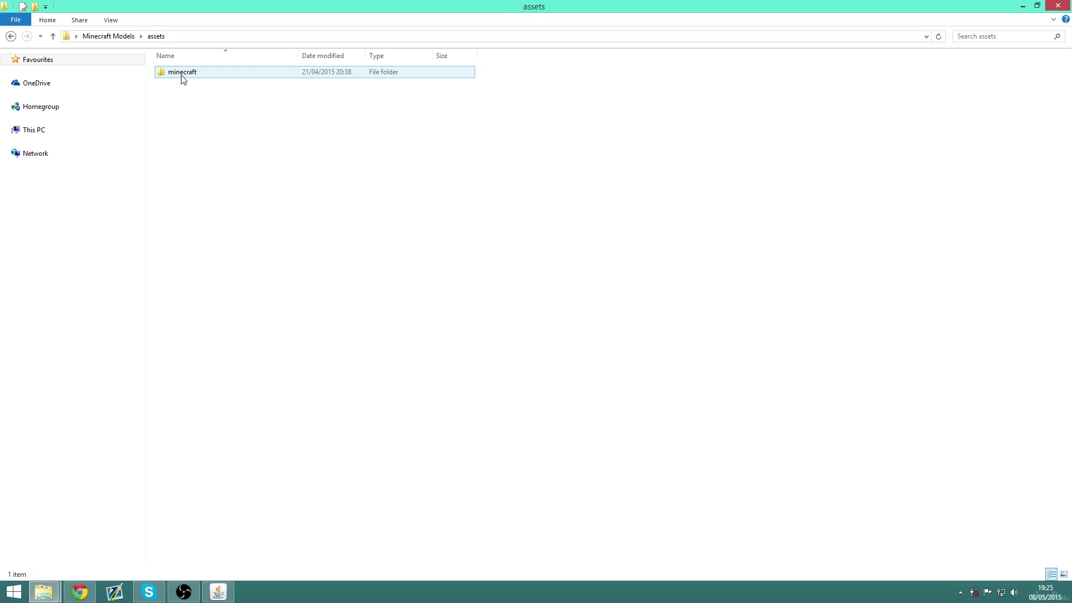
double_click(190, 75)
double_click(184, 142)
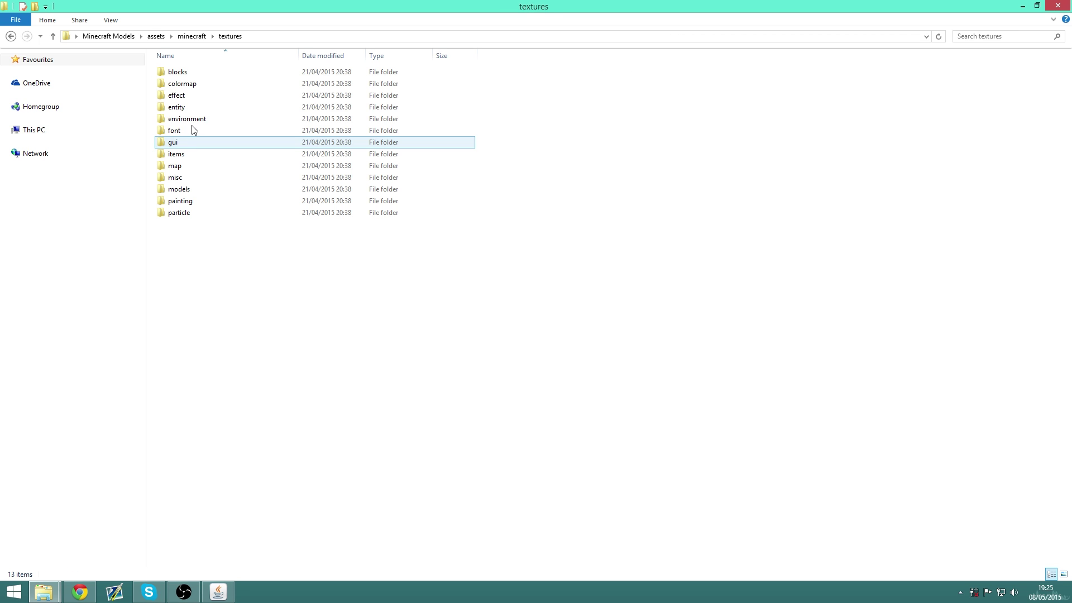
double_click(199, 73)
- Show the full blocks folder path, minimise Explorer, and check Model Creator's display options
click(293, 37)
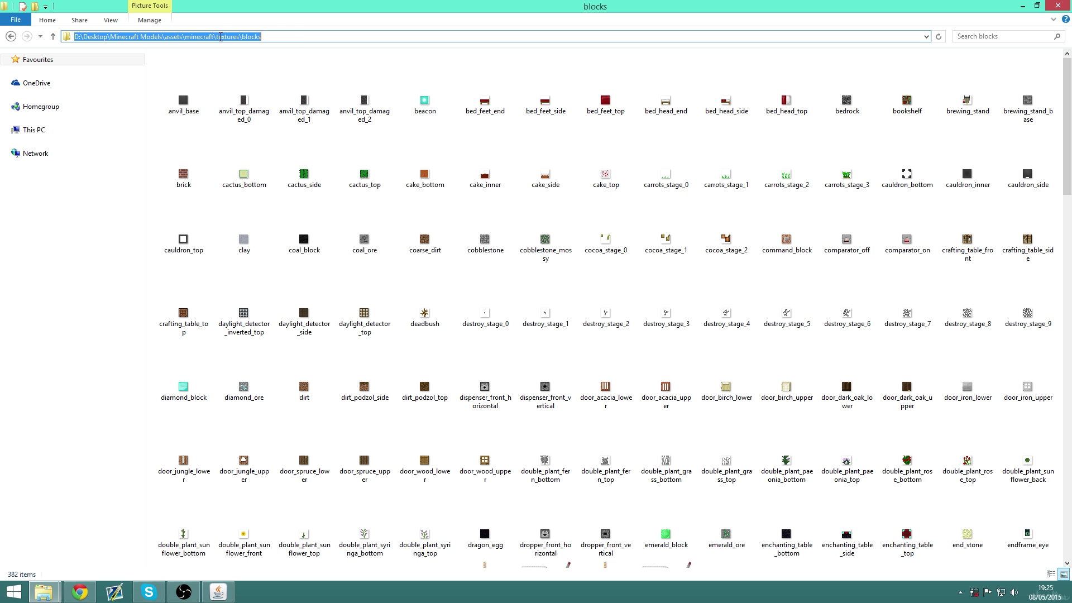
click(1023, 6)
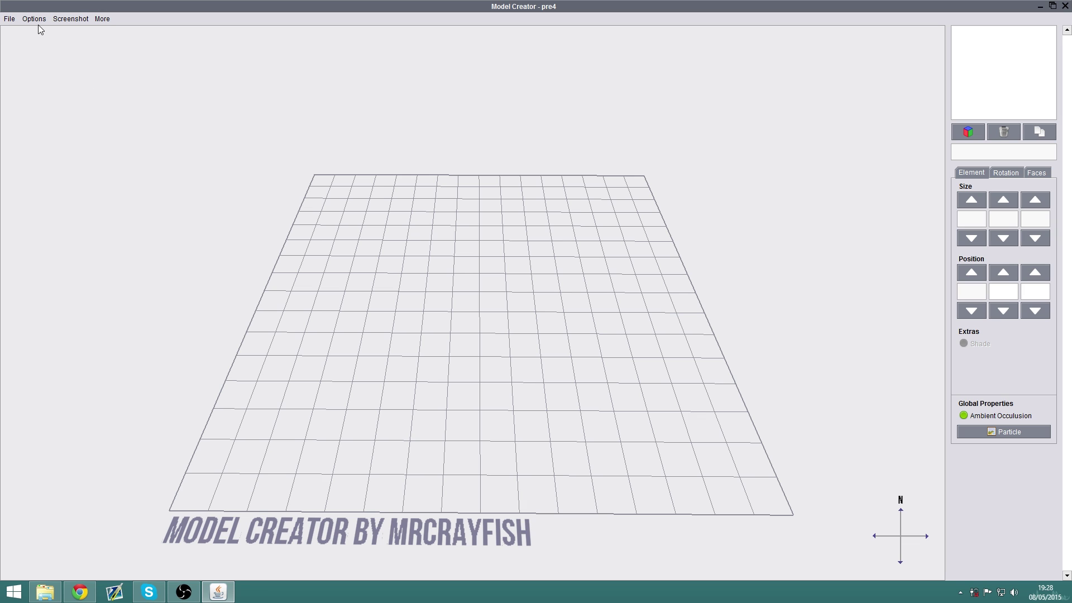
click(38, 22)
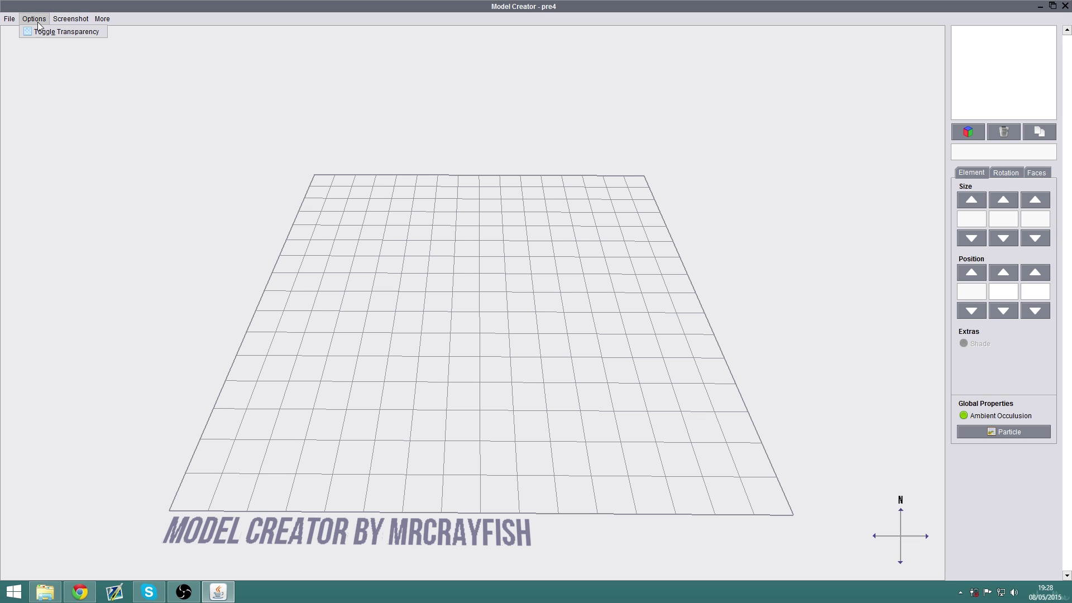
click(58, 29)
click(34, 18)
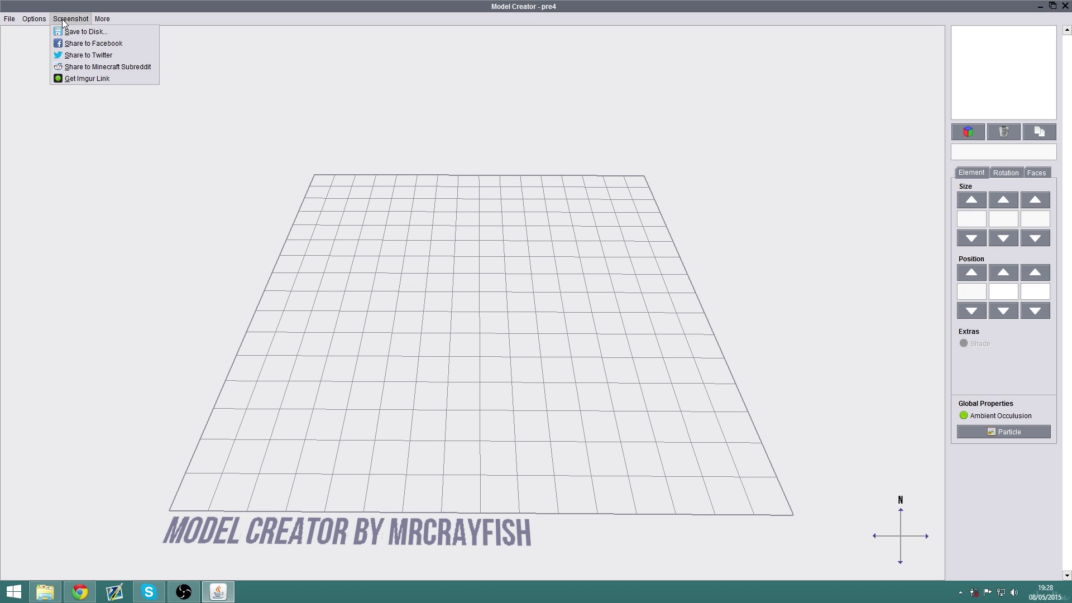
mouse_move(102, 19)
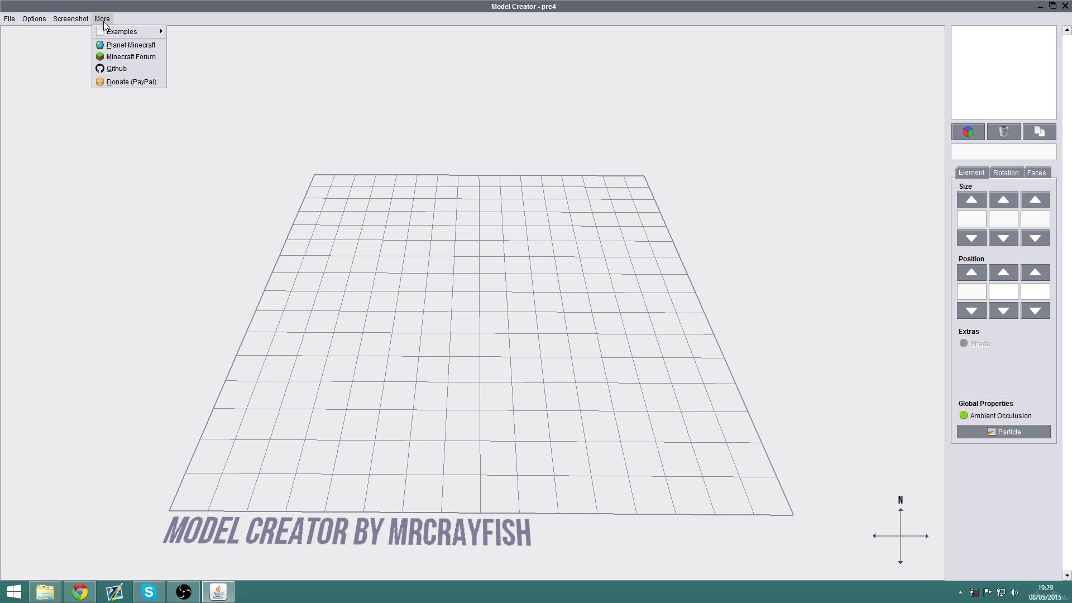
mouse_move(159, 30)
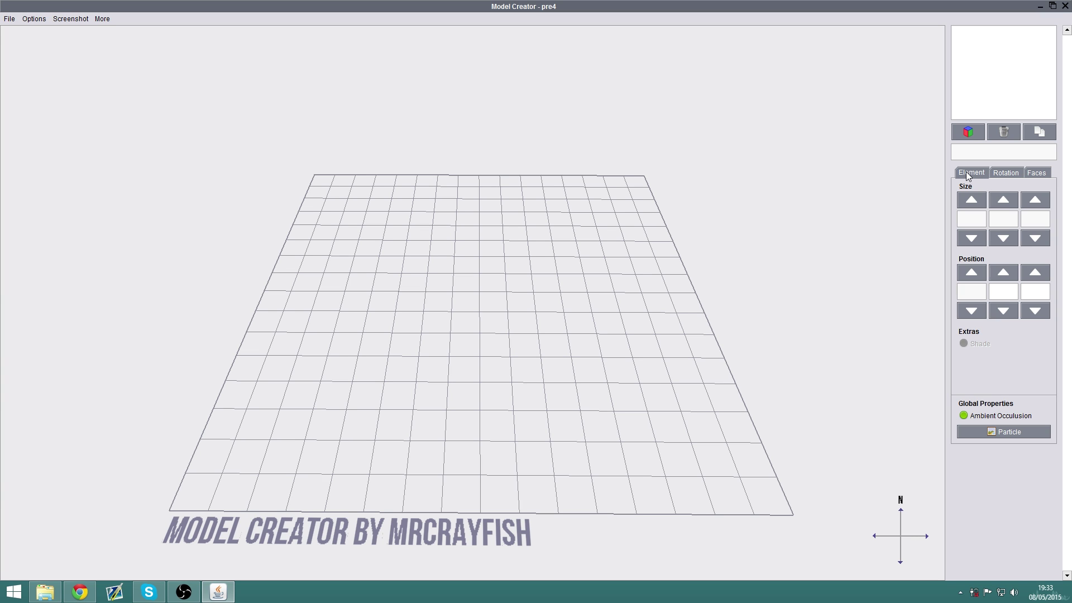
click(1037, 173)
click(999, 173)
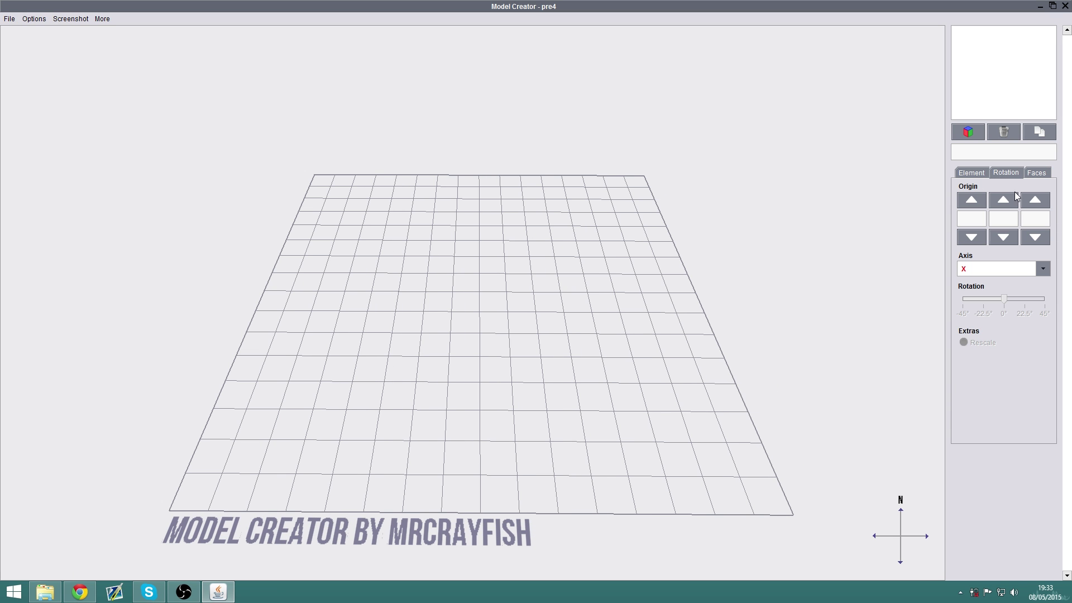
click(972, 173)
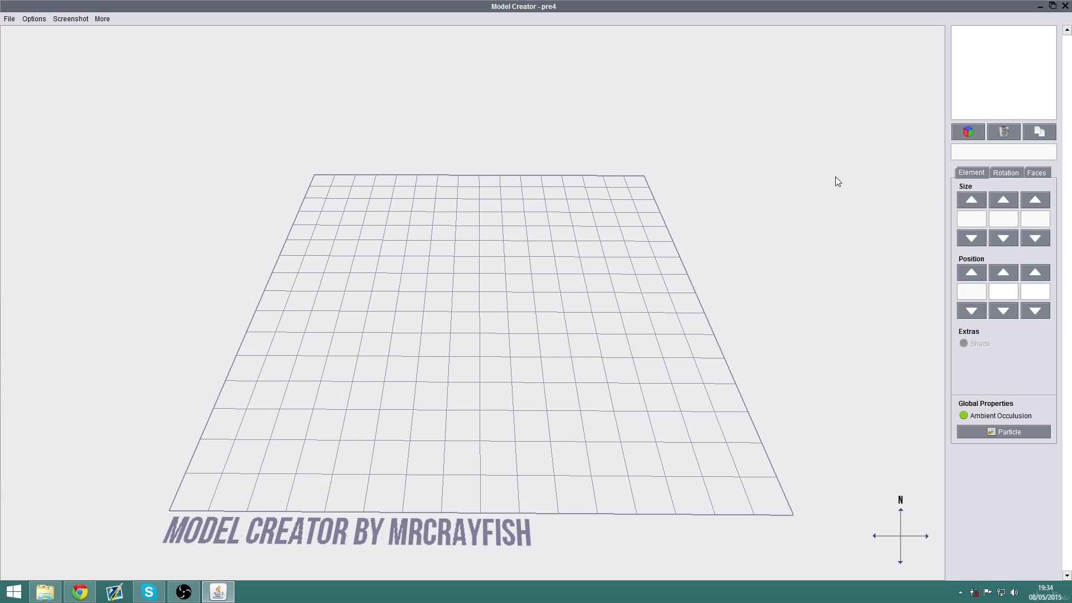
click(1037, 174)
click(983, 174)
- Add a new cube element and widen it to 9 units along X
click(968, 133)
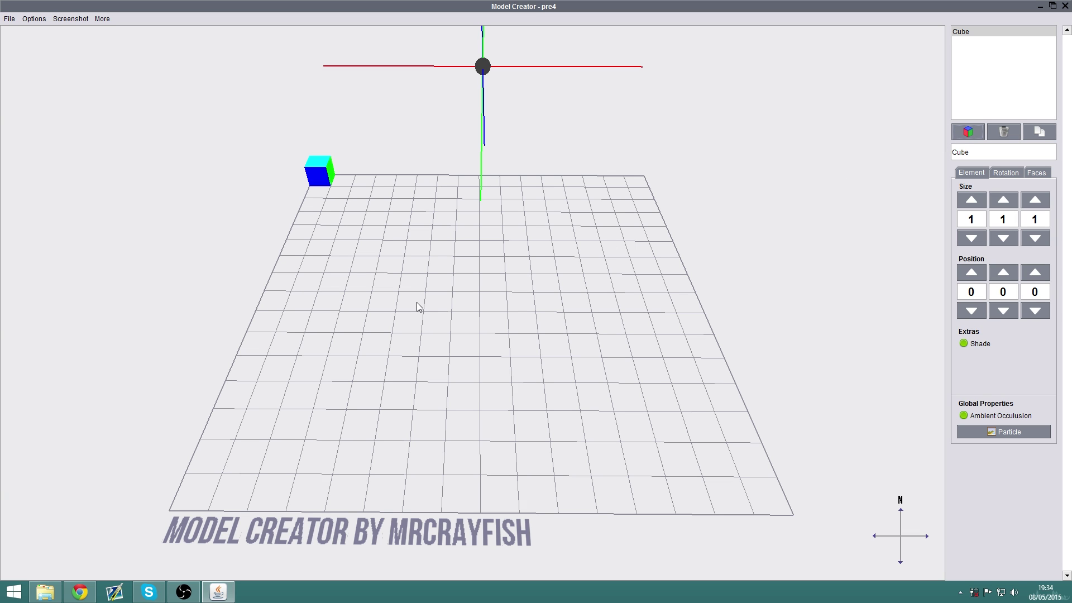
drag(313, 203, 500, 215)
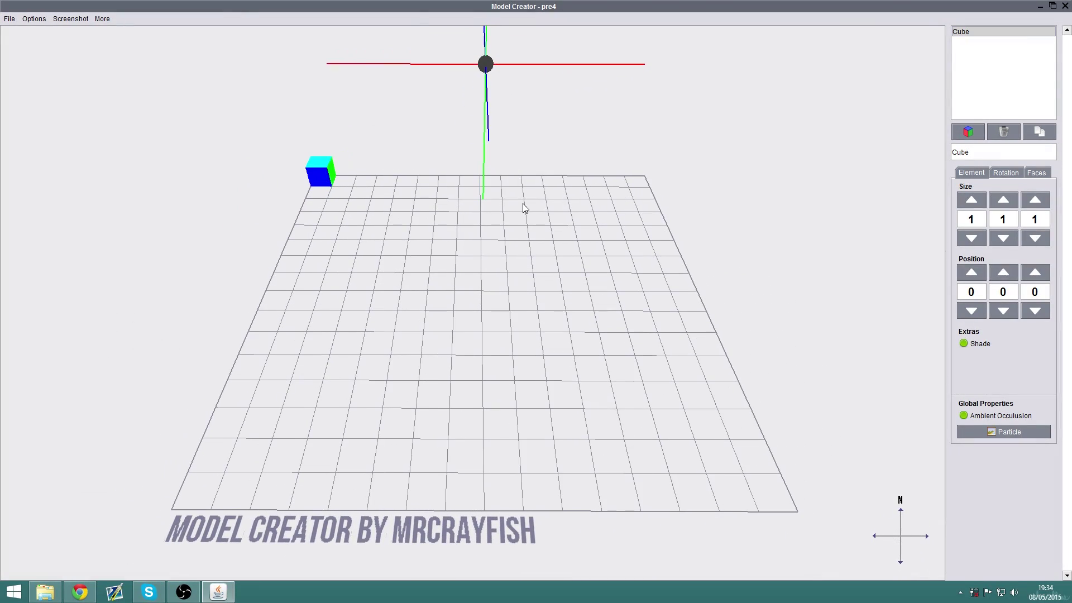
click(970, 196)
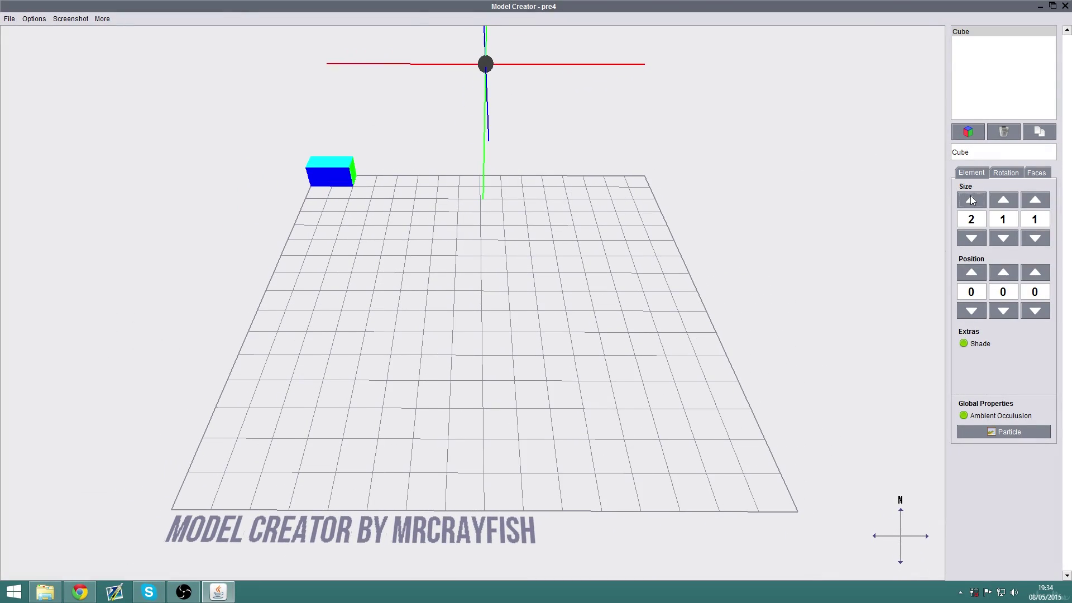
click(970, 196)
click(970, 196)
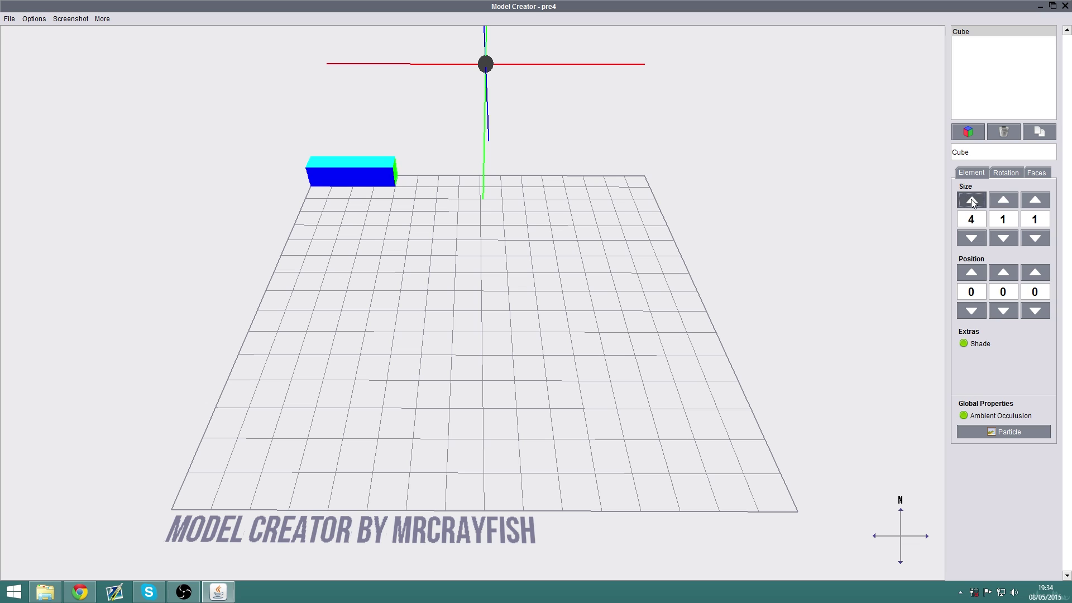
click(971, 199)
click(971, 199)
click(970, 198)
click(970, 199)
click(970, 199)
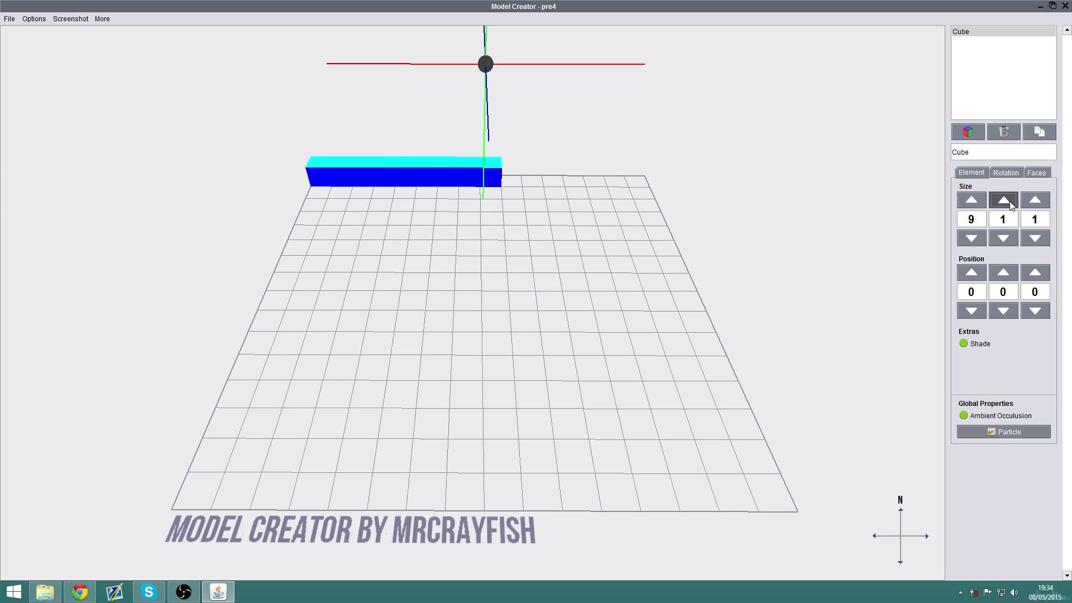
- Increase the cube's height and depth with the Size up arrows
click(1010, 204)
click(1010, 204)
click(1010, 204)
click(1010, 205)
click(1034, 202)
click(1035, 202)
click(1035, 202)
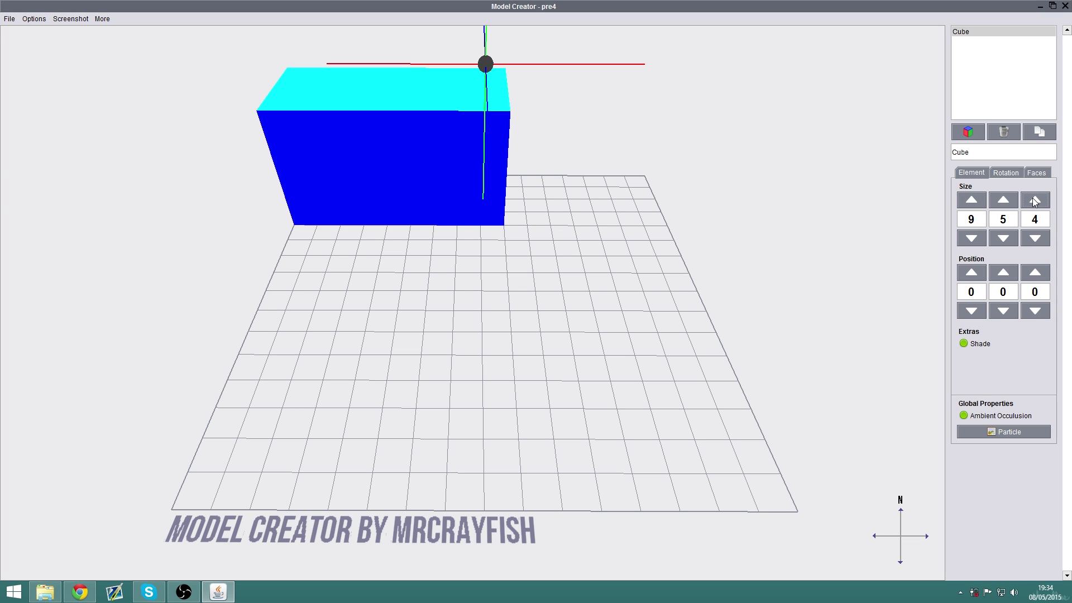
click(1034, 199)
click(1035, 200)
click(1034, 238)
click(1035, 238)
click(1034, 238)
click(1035, 238)
- Enter 16 in the depth, height and width Size fields for a 16×16×16 block
double_click(1045, 222)
text(15)
click(999, 219)
double_click(1037, 217)
text(16)
click(972, 217)
key(BackSpace)
text(16)
double_click(973, 217)
text(16)
scroll(933, 265, down, 10)
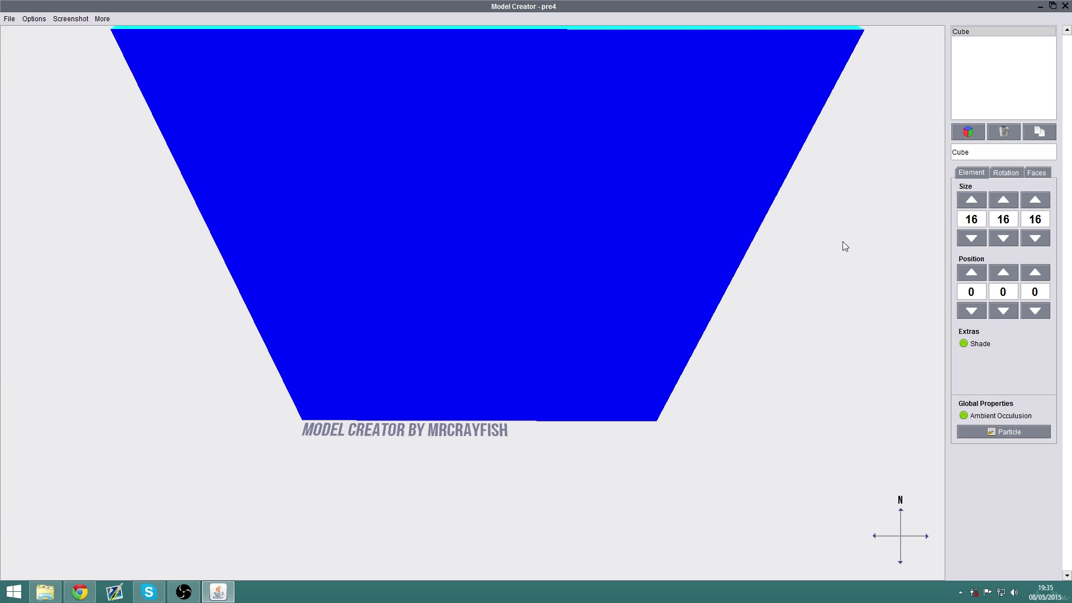
- Shrink the cube to 1 × 1 × 1 by entering 1 in each Size field
drag(828, 252, 658, 313)
text(1)
key(Tab)
text(1)
key(Tab)
text(1)
key(Return)
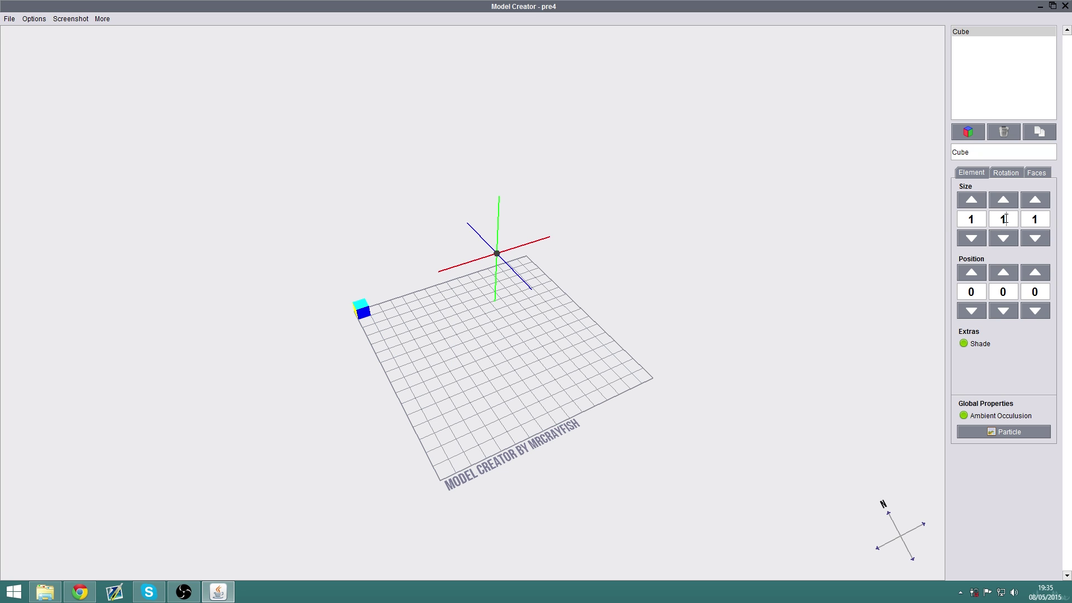
- Raise the cube's height to 1.4 with the Size up arrow
click(1006, 199)
click(1005, 199)
double_click(1006, 198)
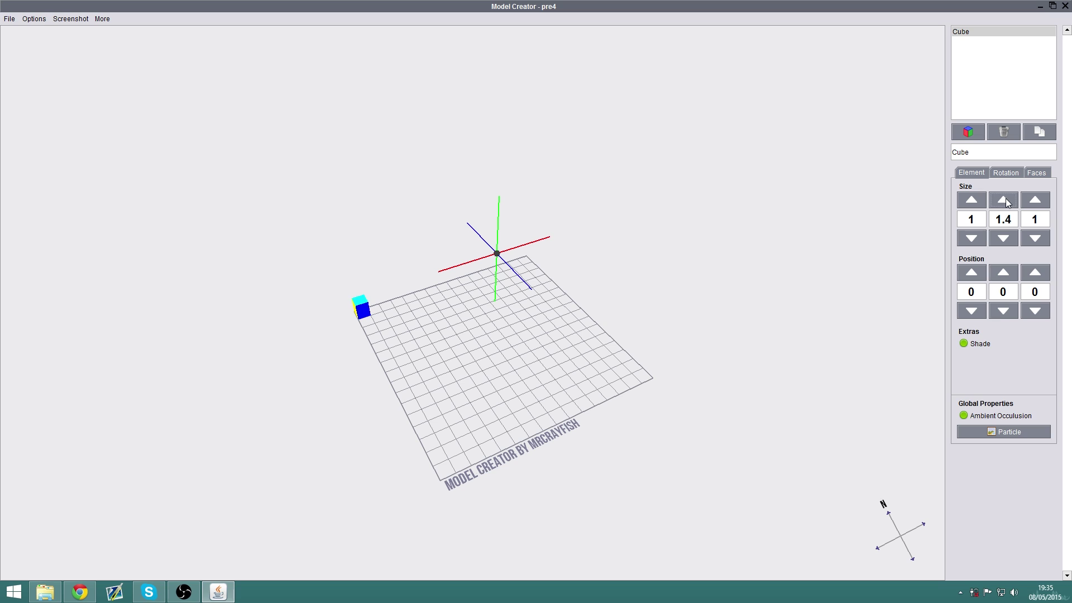